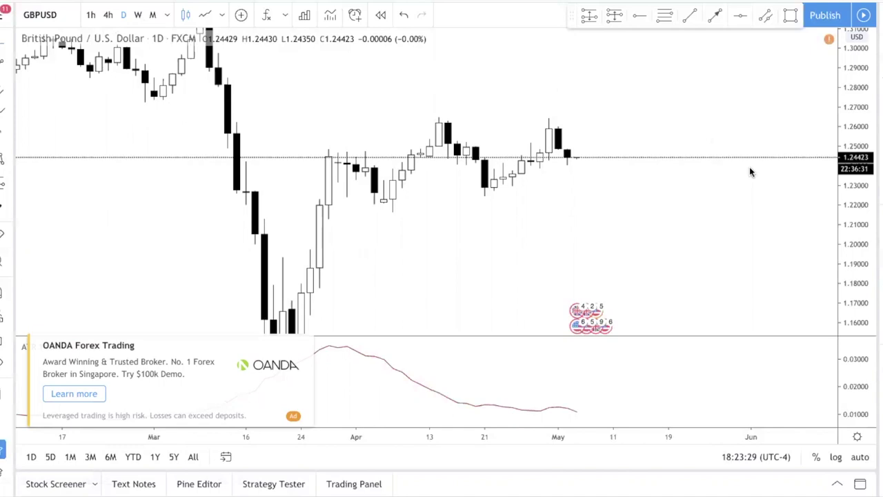
# Close the advertisement covering the ATR indicator pane
pyautogui.click(303, 345)
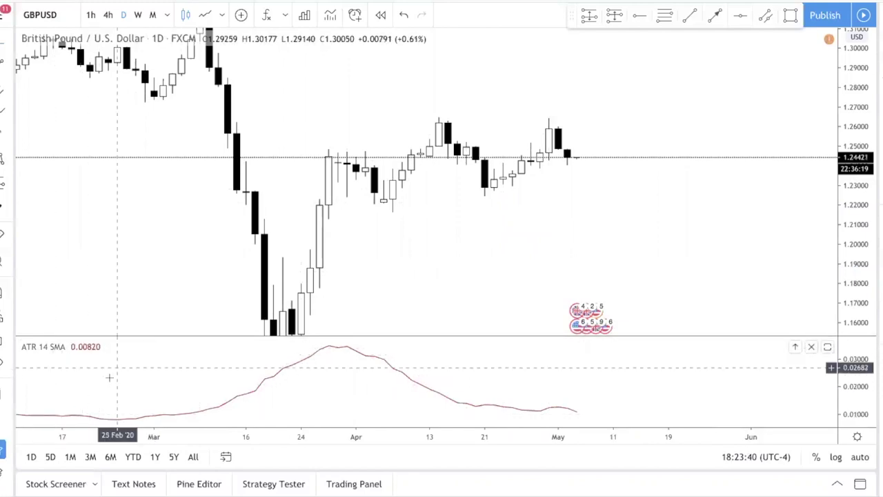
# Search the indicators for "average true" and add the built-in Average True Range to the GBPUSD chart
pyautogui.click(267, 19)
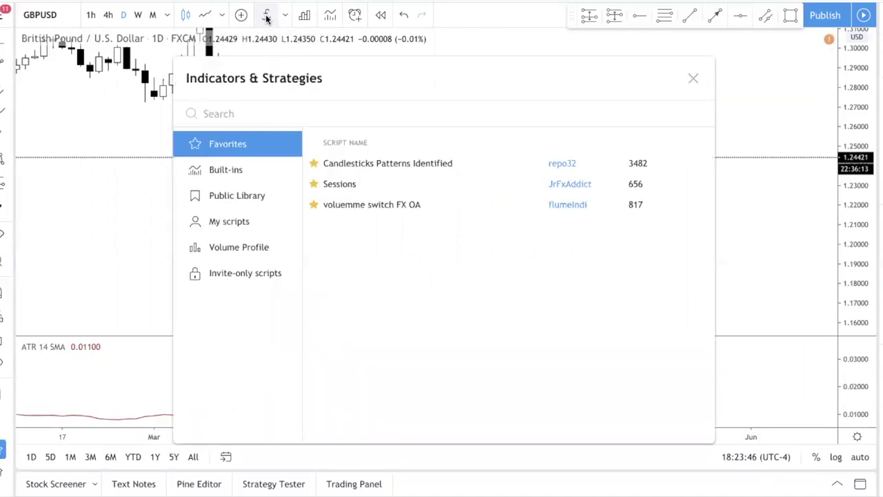
pyautogui.write('a')
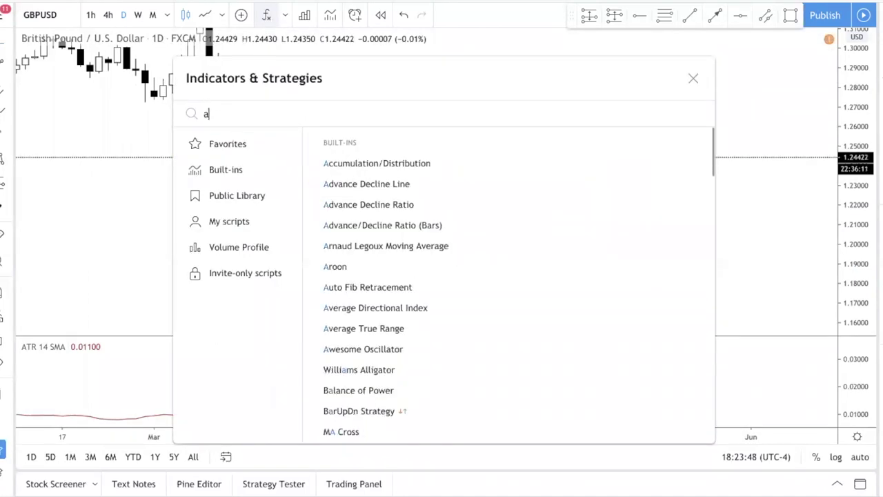
pyautogui.write('verage true')
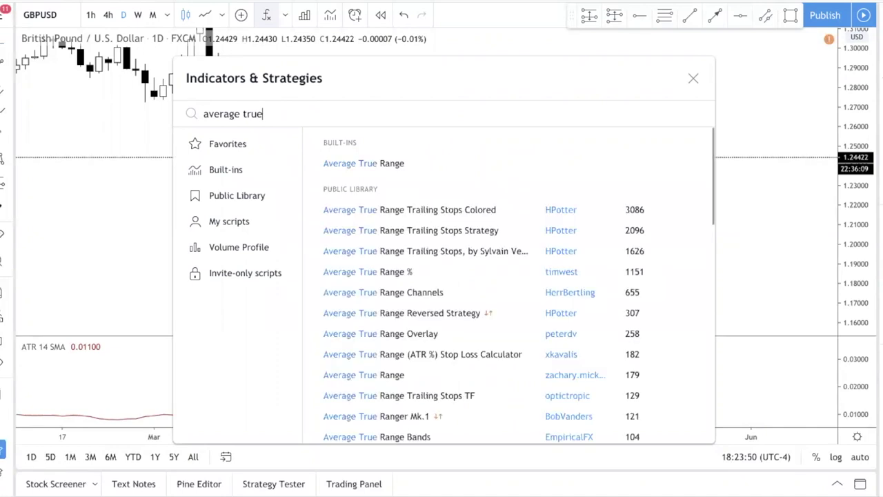
pyautogui.click(370, 164)
# Remove the duplicate ATR 14 RMA indicator from the chart
pyautogui.click(112, 203)
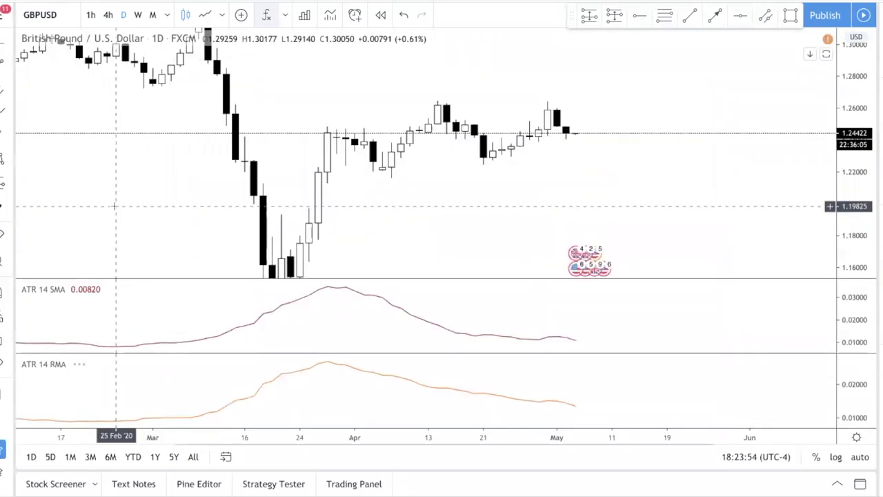
pyautogui.moveTo(83, 366)
pyautogui.click(118, 364)
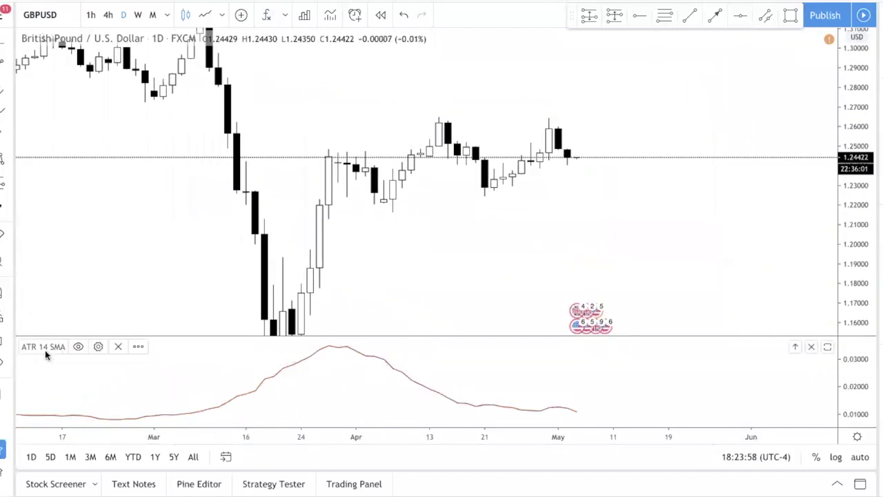
# Review the smoothing options and style settings of the ATR 14 SMA indicator, leaving them as they are
pyautogui.click(98, 346)
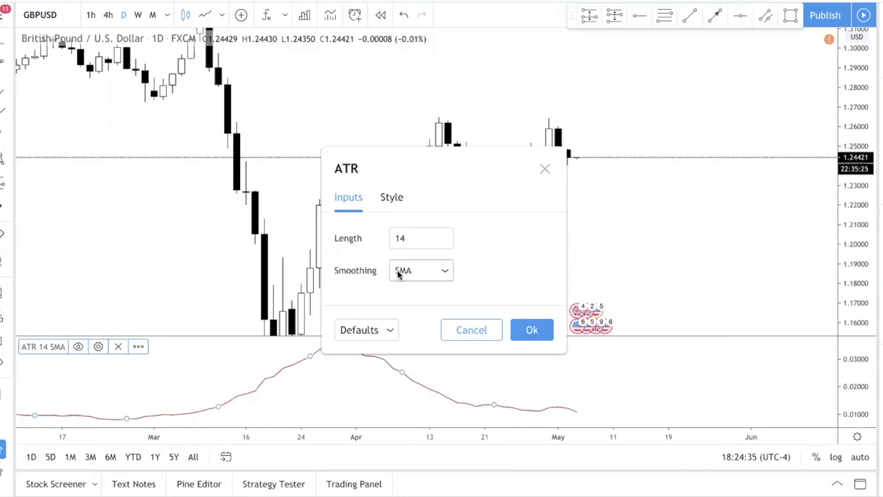
pyautogui.click(444, 272)
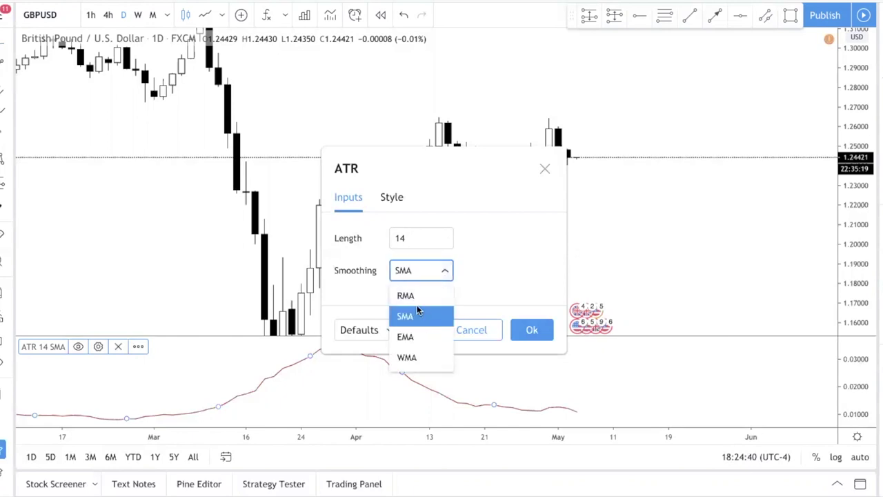
pyautogui.click(389, 198)
pyautogui.click(389, 198)
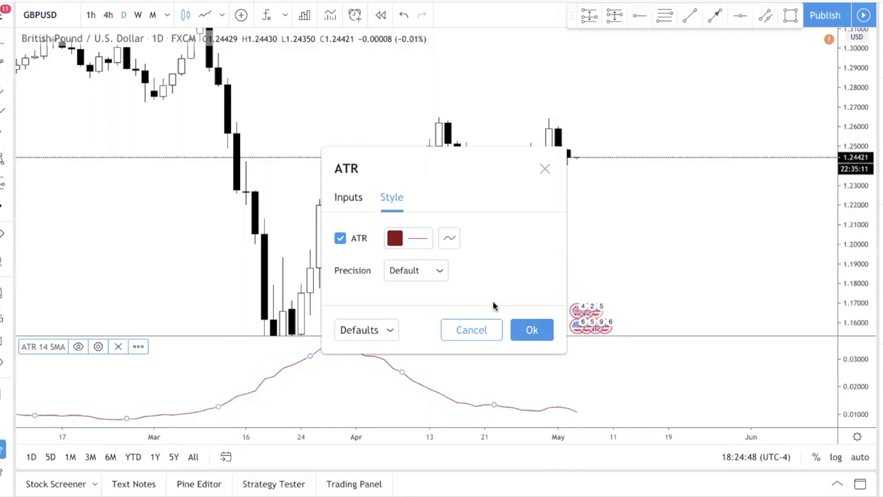
pyautogui.click(532, 331)
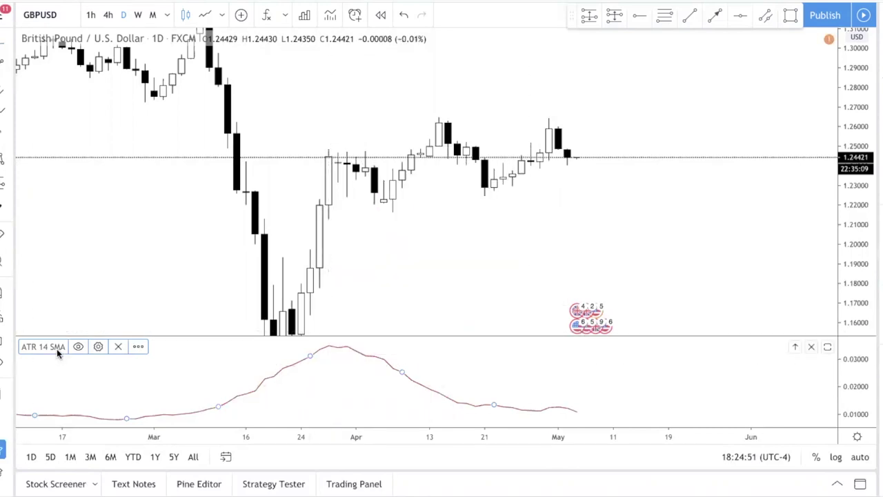
pyautogui.click(470, 222)
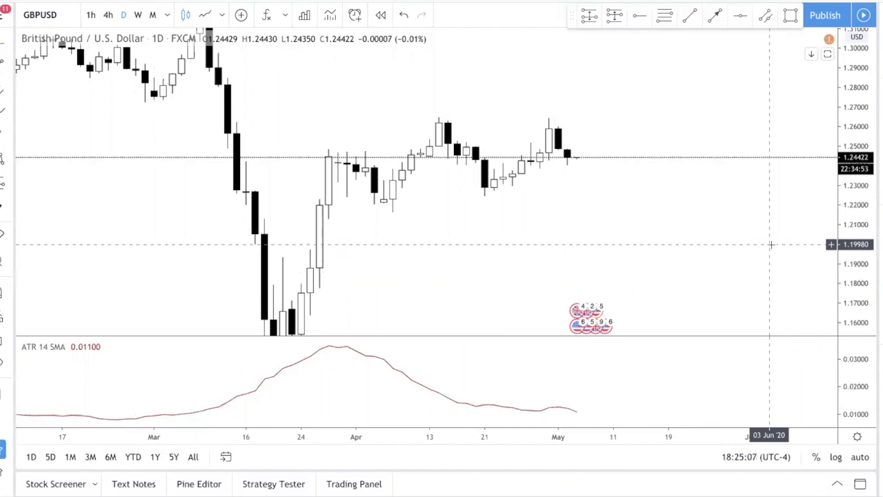
# Place a horizontal ray at the close of the 4 May candle, at about 1.24426
pyautogui.scroll(1, 759, 248)
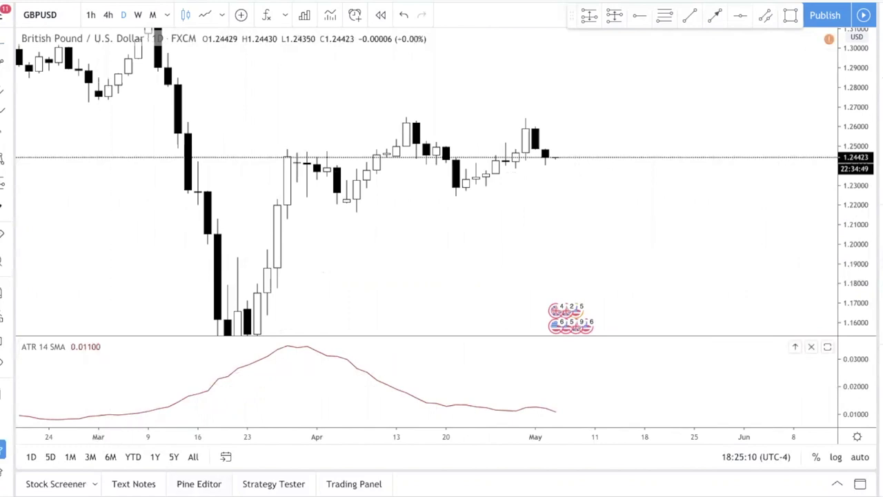
pyautogui.moveTo(200, 494)
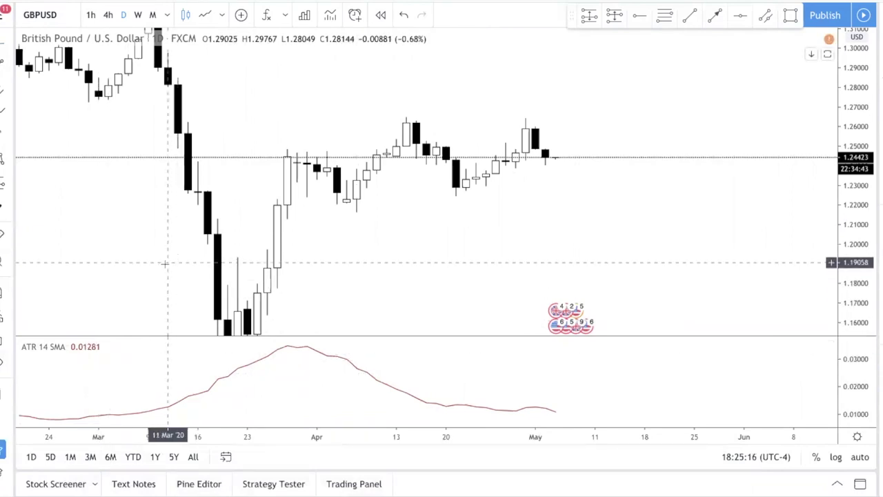
pyautogui.moveTo(386, 478)
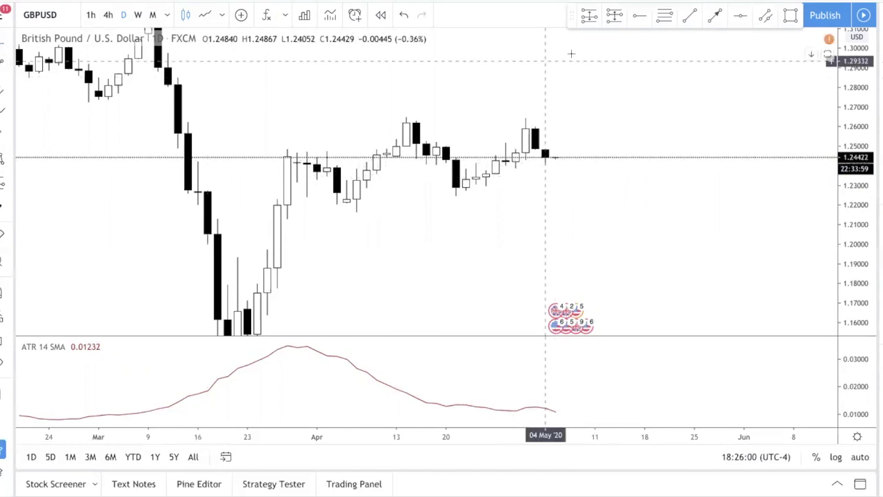
pyautogui.click(638, 15)
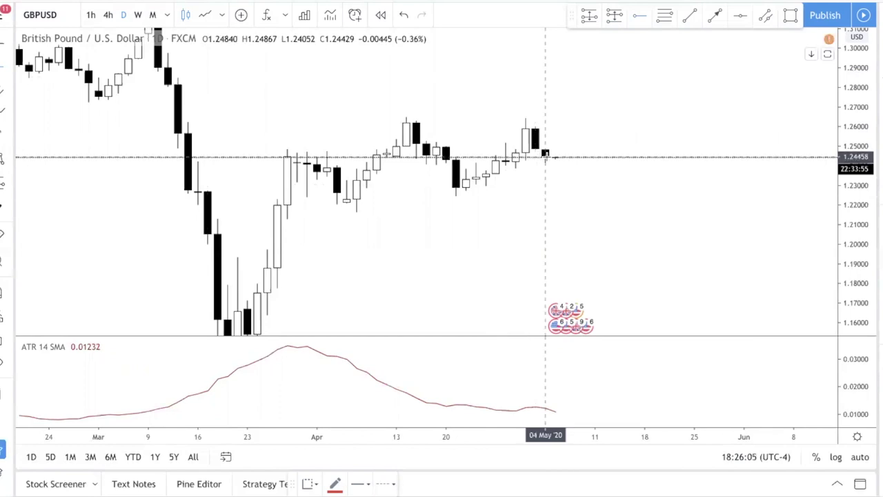
pyautogui.click(545, 157)
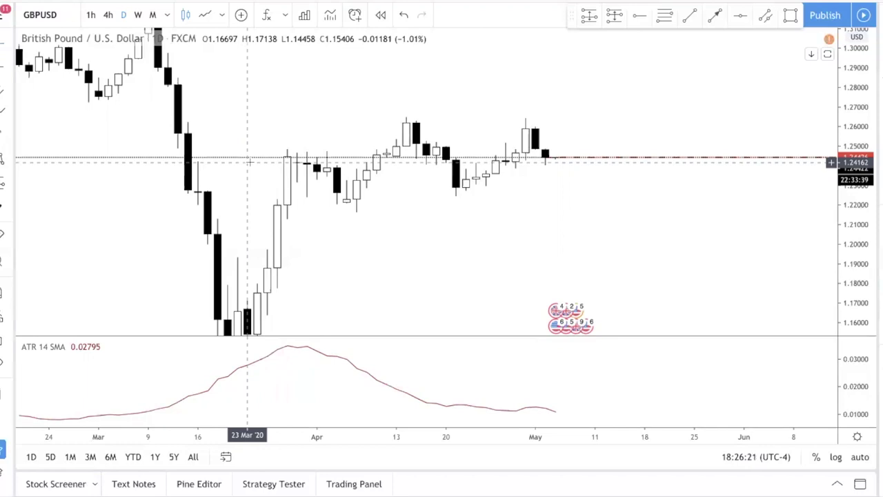
# Move the horizontal ray's start to the 1 May candle at about 1.24429
pyautogui.scroll(5, 516, 157)
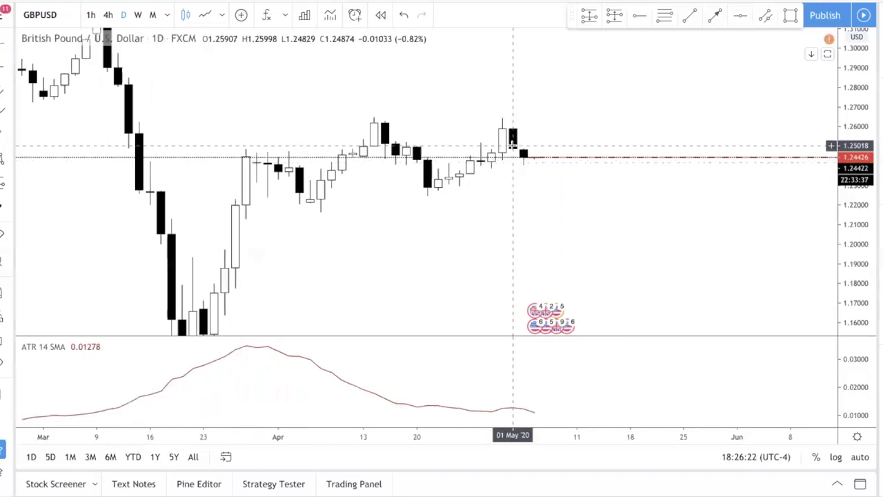
pyautogui.moveTo(851, 262); pyautogui.dragTo(813, 138)
pyautogui.click(438, 132)
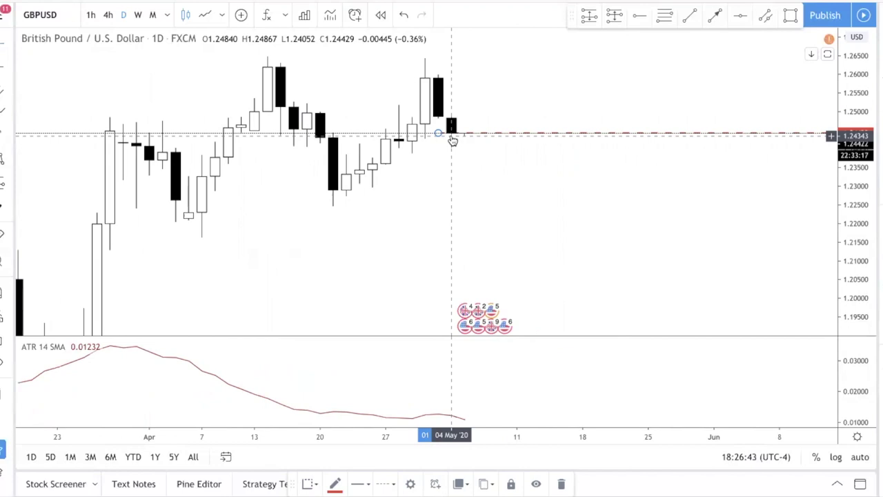
# Place a second horizontal ray above the last candles, starting on 6 May at about 1.25727
pyautogui.scroll(-5, 508, 182)
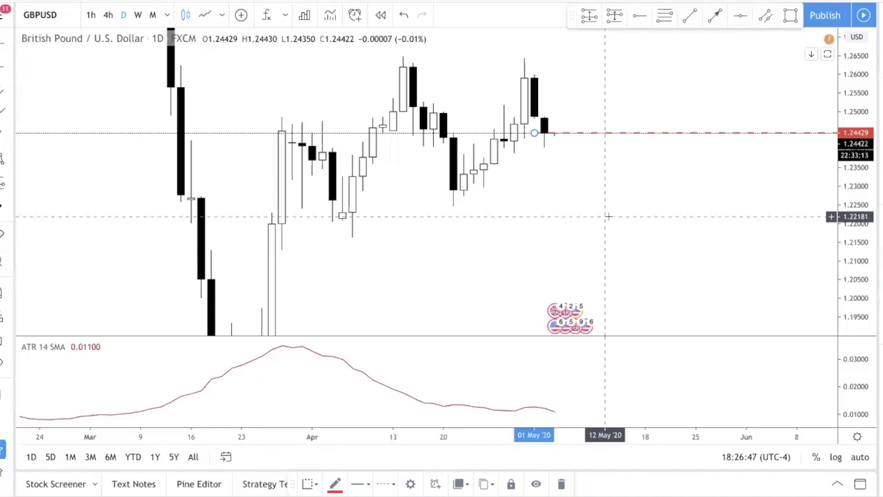
pyautogui.moveTo(866, 178); pyautogui.dragTo(858, 215)
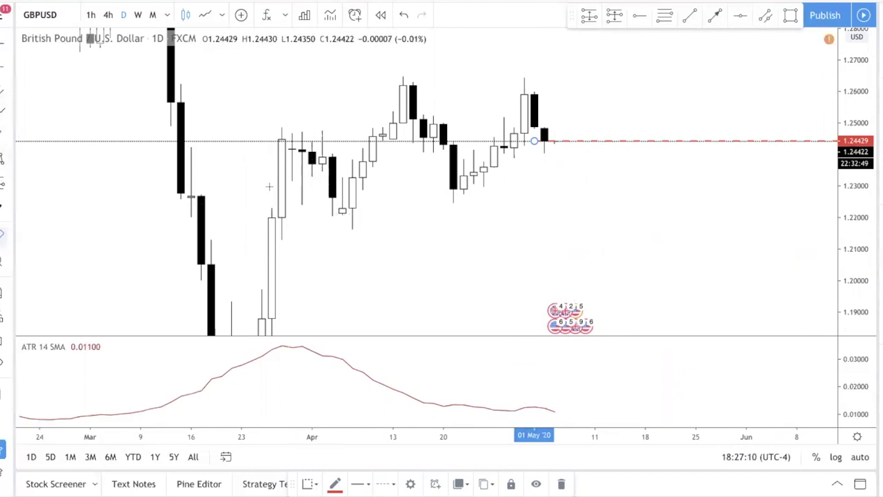
pyautogui.moveTo(575, 139); pyautogui.dragTo(565, 116)
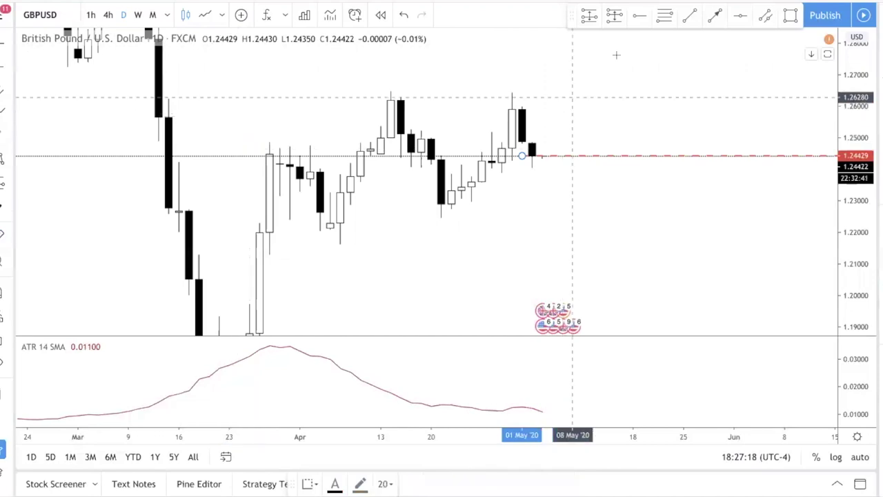
pyautogui.click(640, 16)
pyautogui.click(552, 115)
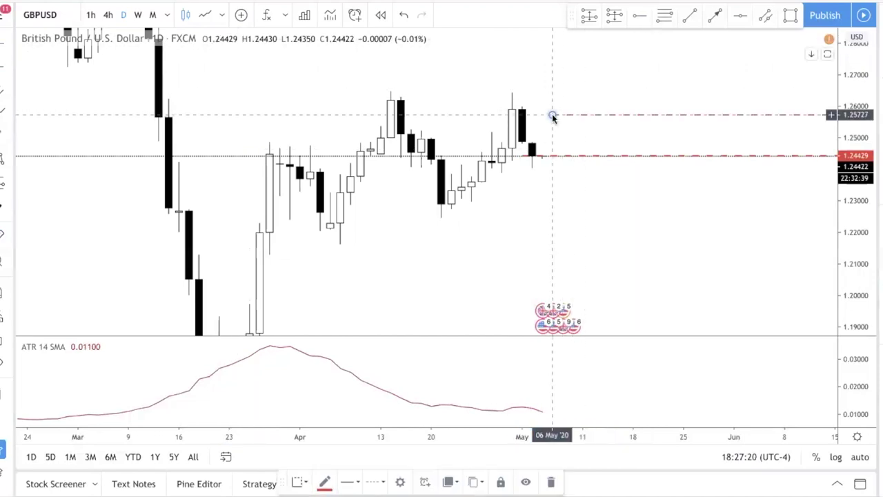
pyautogui.press('Escape')
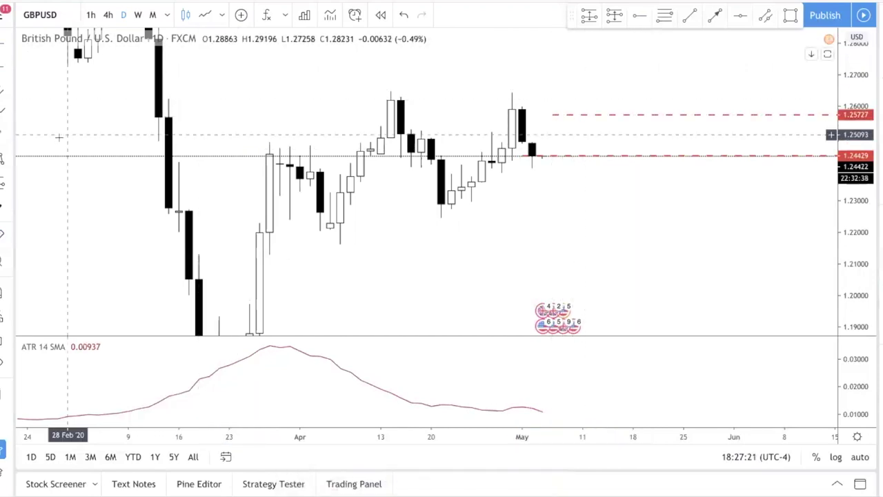
# Draw a Long Position with its entry at about 1.24437 and adjust its target to about 1.25543
pyautogui.click(9, 183)
pyautogui.click(38, 187)
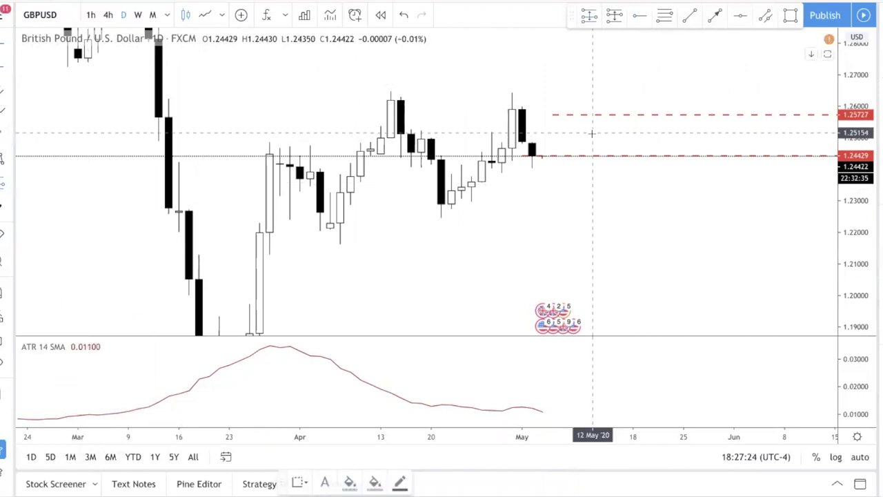
pyautogui.click(563, 156)
pyautogui.moveTo(562, 40); pyautogui.dragTo(562, 125)
pyautogui.hscroll(5, 606, 80)
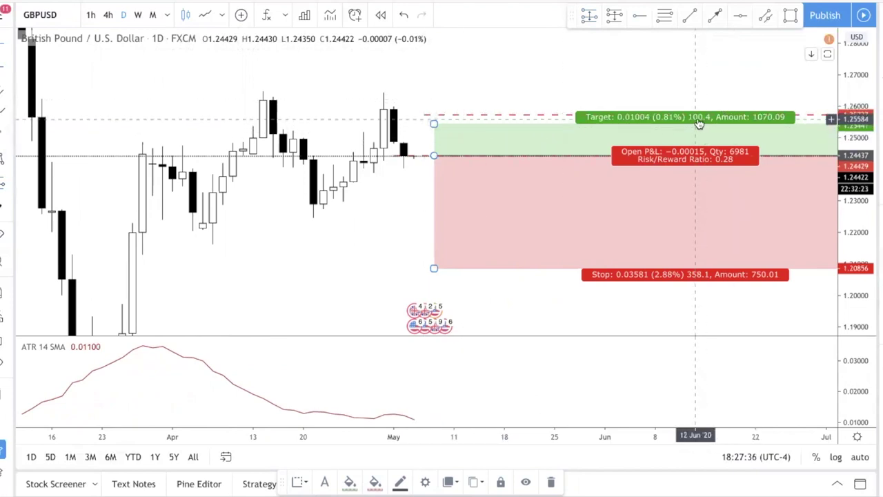
pyautogui.moveTo(433, 123); pyautogui.dragTo(435, 119)
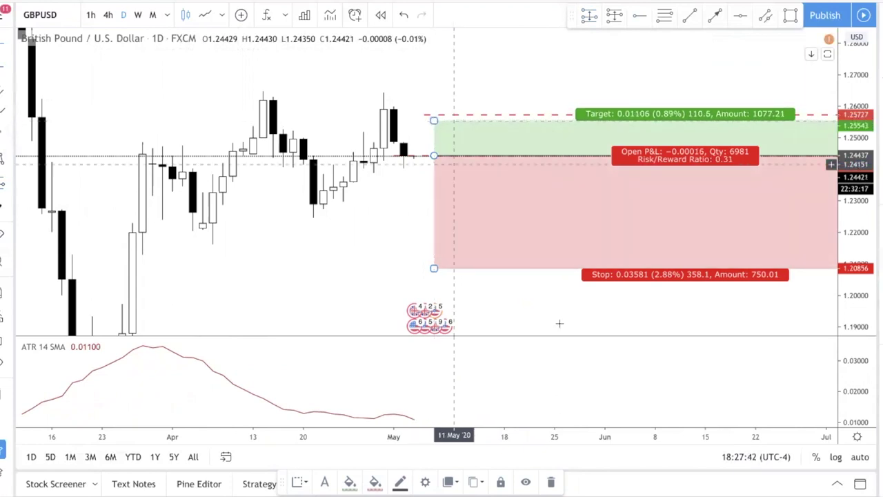
# Inspect the Long Position's entry price and profit level inputs, then close its settings without changing them
pyautogui.doubleClick(433, 122)
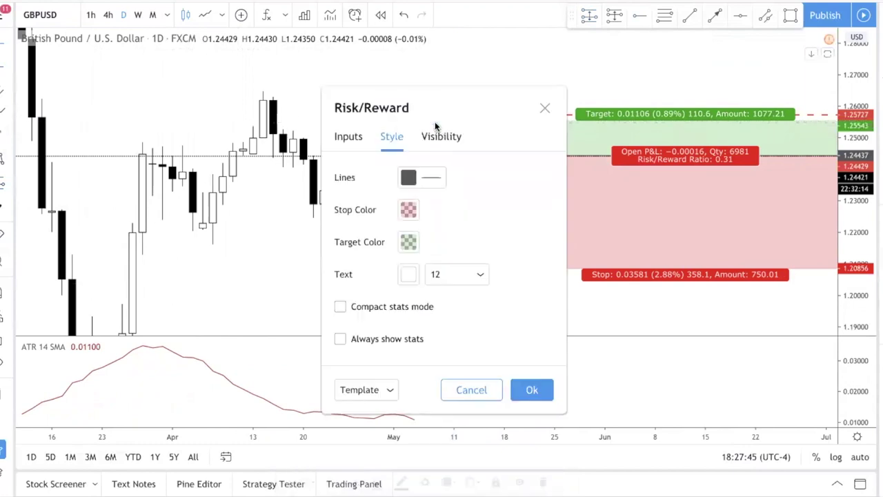
pyautogui.click(348, 134)
pyautogui.click(440, 227)
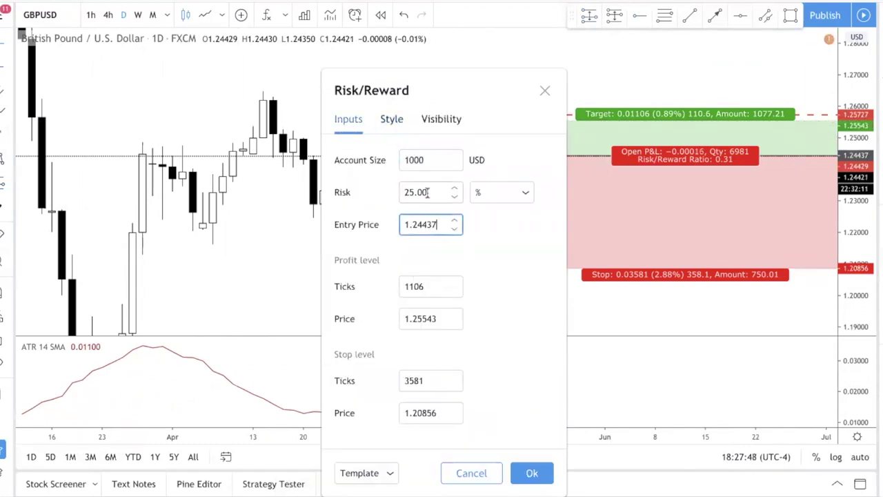
pyautogui.click(423, 285)
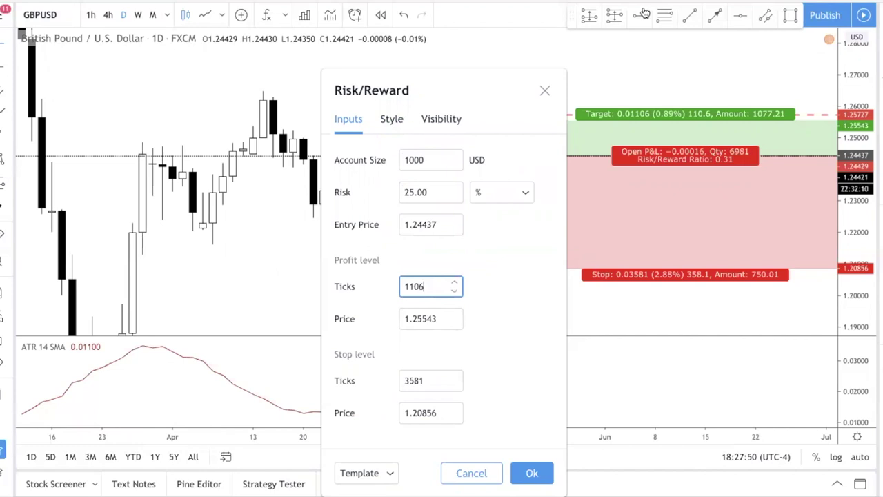
pyautogui.click(545, 90)
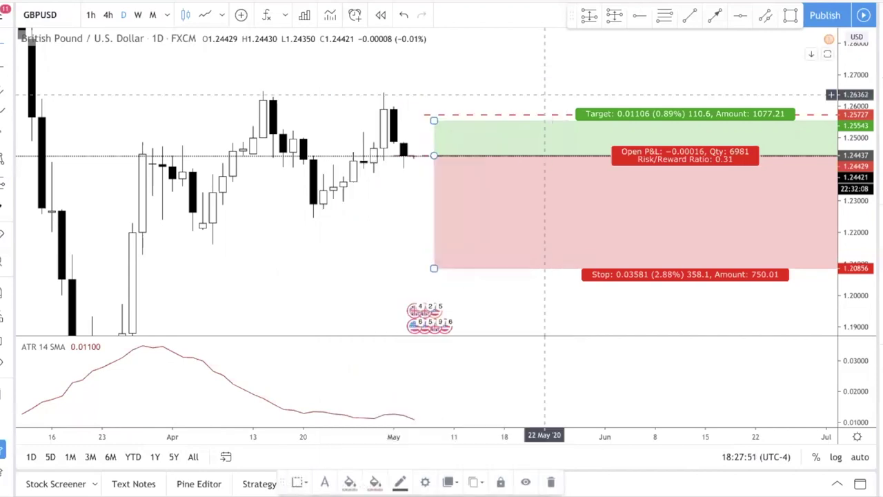
# Delete the Long Position drawing from the chart
pyautogui.click(8, 185)
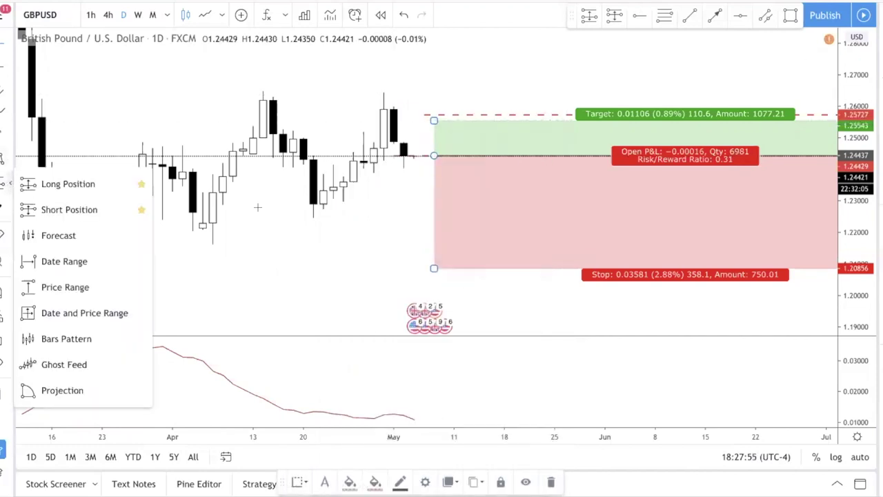
pyautogui.click(407, 146)
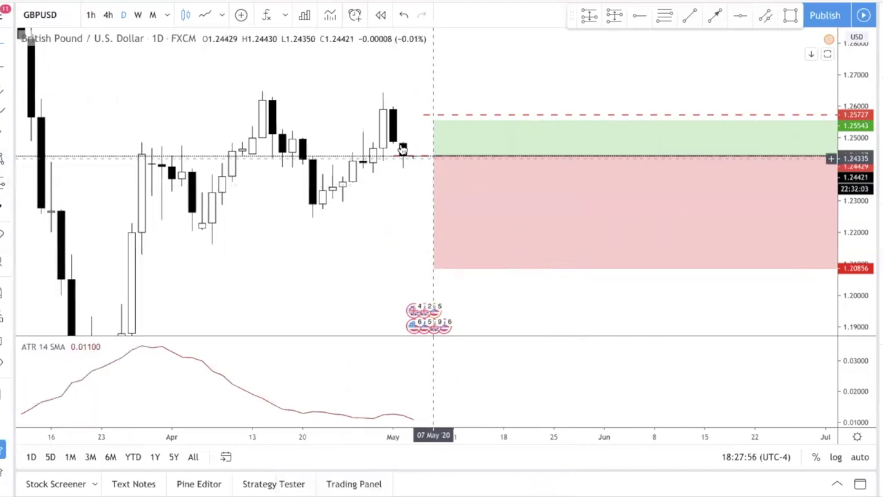
pyautogui.click(458, 158)
pyautogui.press('Delete')
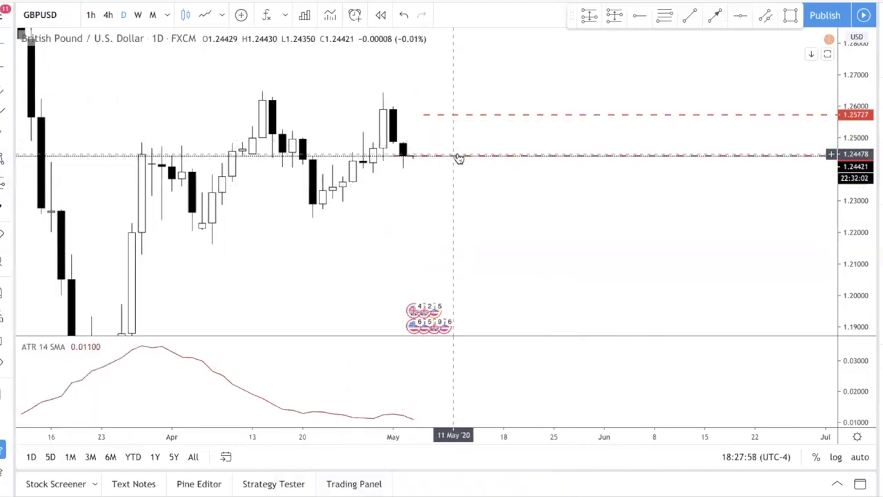
# Draw a Long Position from 8 May with its entry at 1.24437, and set both its profit and stop levels to 1100 ticks
pyautogui.click(8, 185)
pyautogui.click(58, 192)
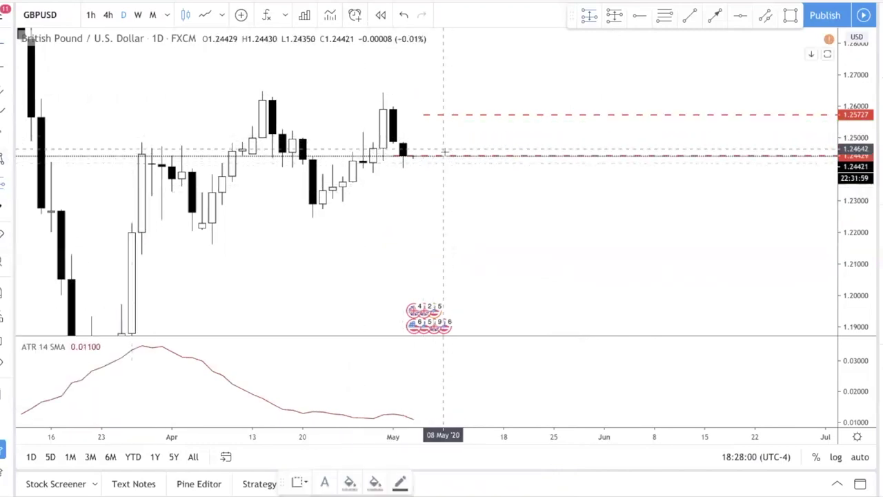
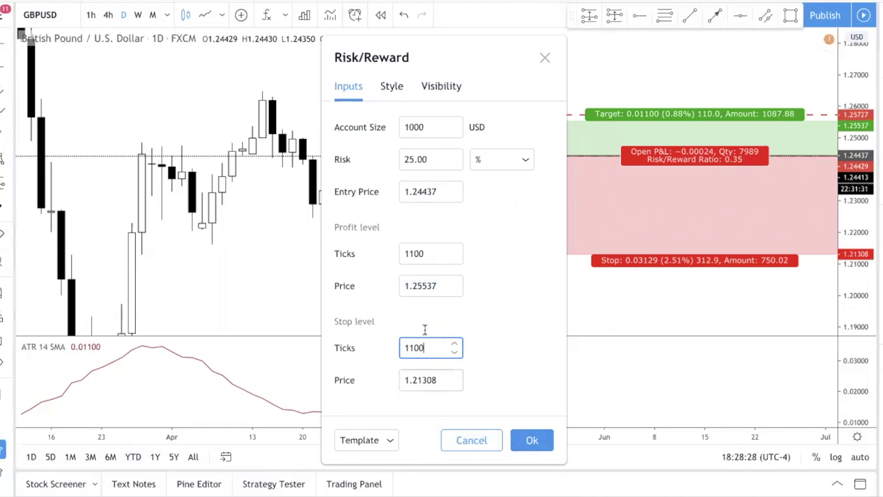
pyautogui.press('Tab')
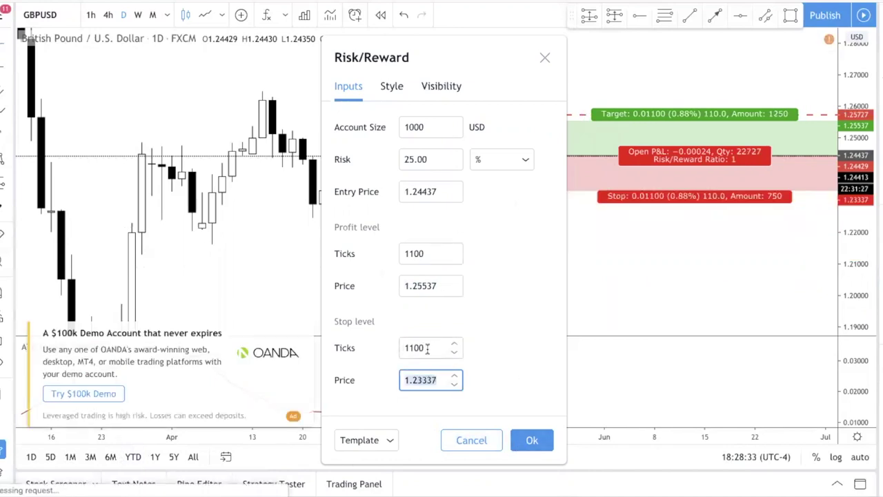
pyautogui.moveTo(426, 348); pyautogui.dragTo(391, 351)
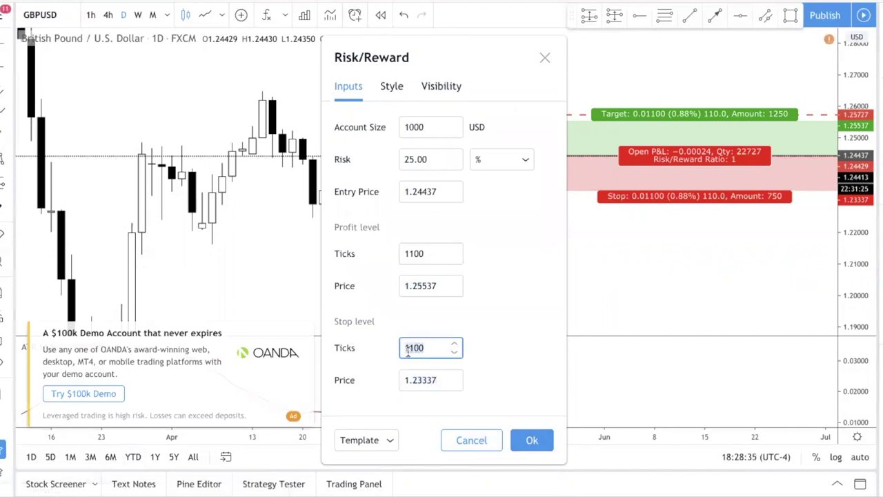
pyautogui.click(425, 253)
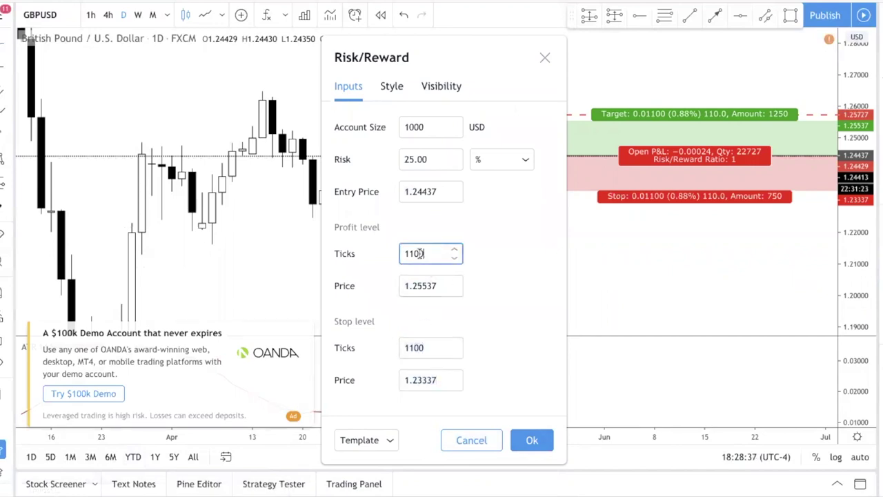
pyautogui.click(304, 332)
pyautogui.click(324, 338)
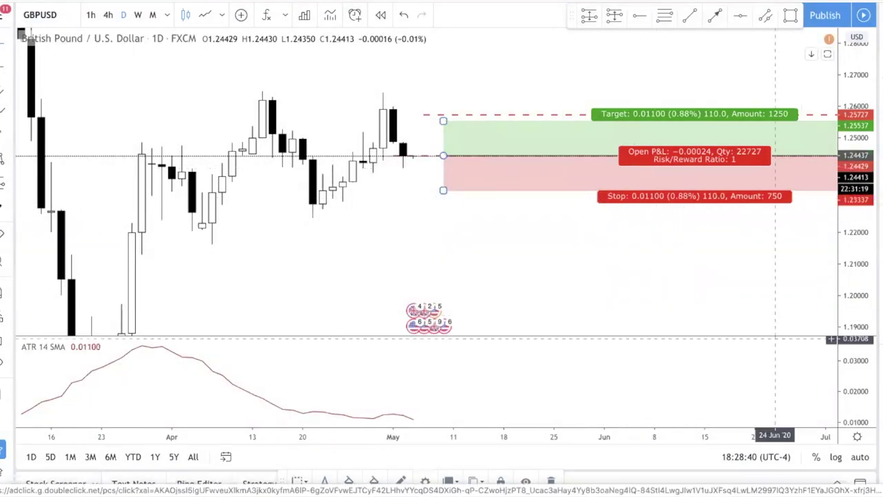
# Review the Long Position's profit and stop levels in ticks and price, keeping the values
pyautogui.moveTo(696, 491)
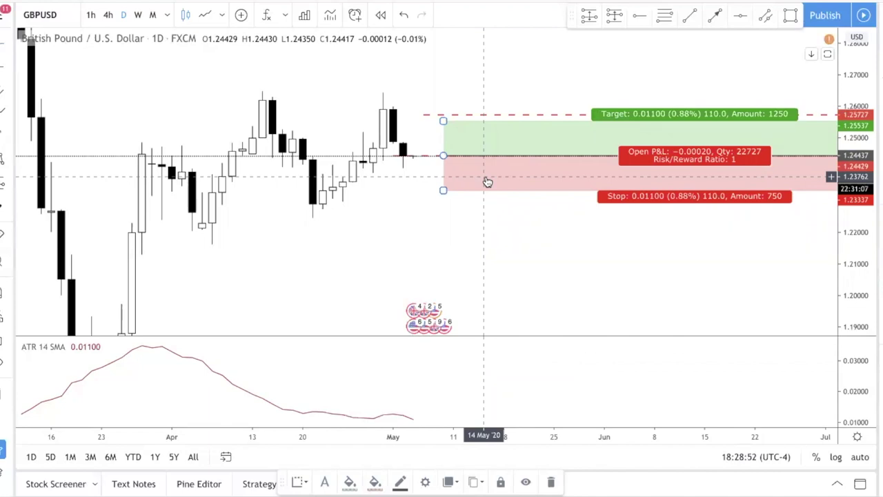
pyautogui.doubleClick(444, 156)
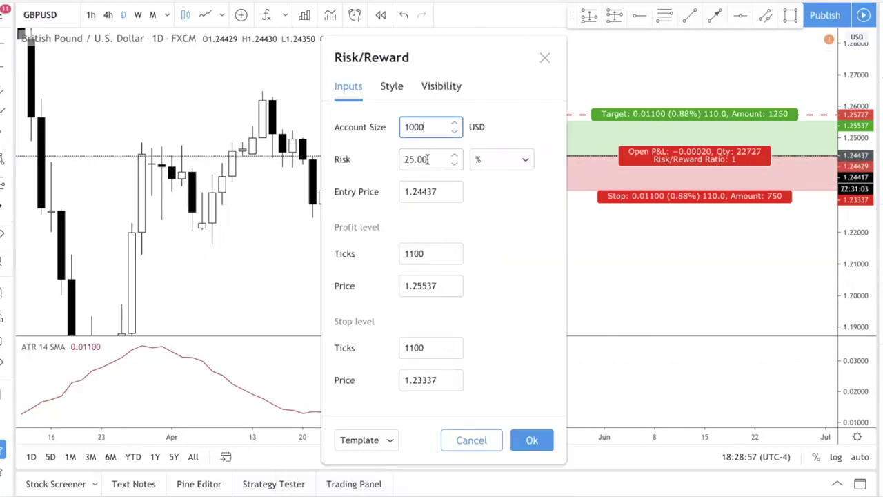
pyautogui.doubleClick(417, 253)
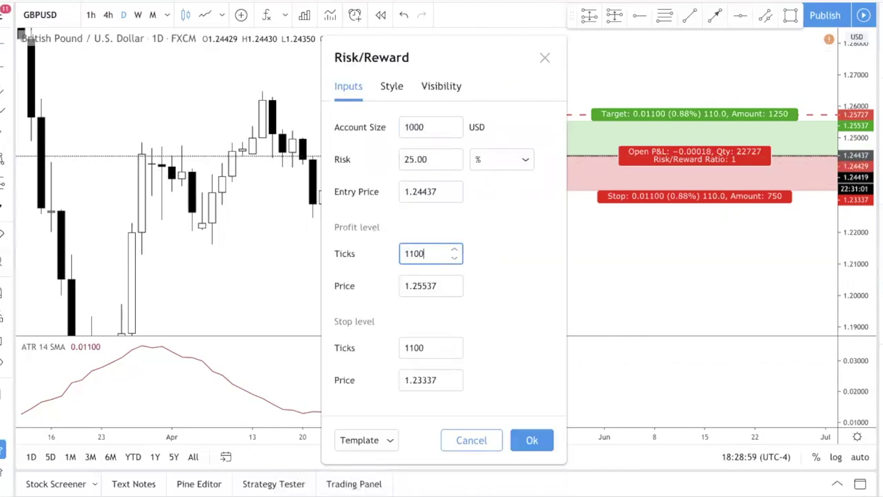
pyautogui.press('Tab')
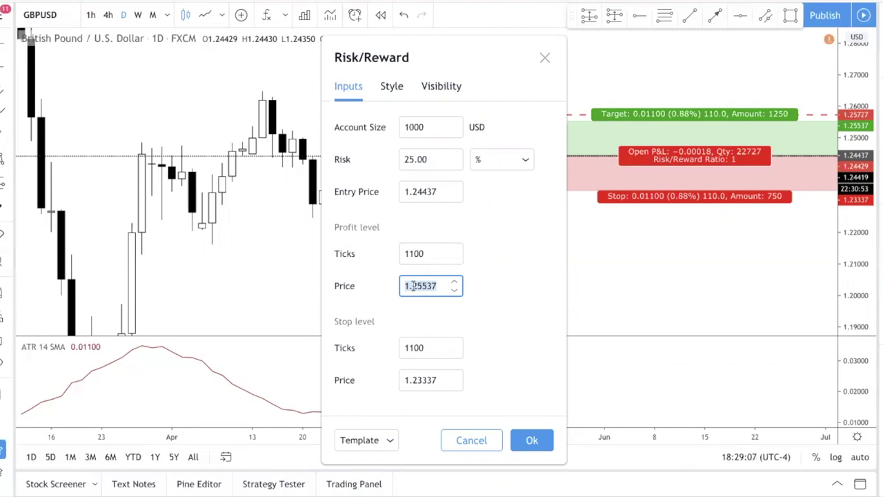
pyautogui.press('Tab')
pyautogui.press('Tab')
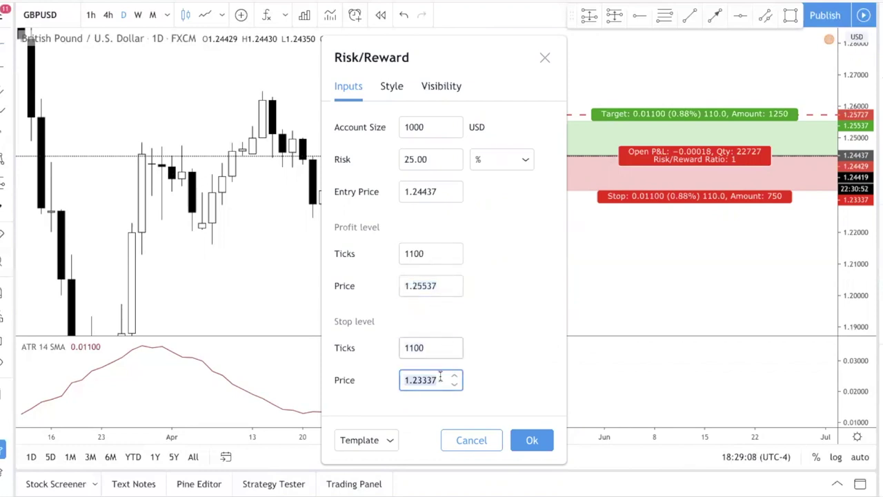
pyautogui.click(532, 444)
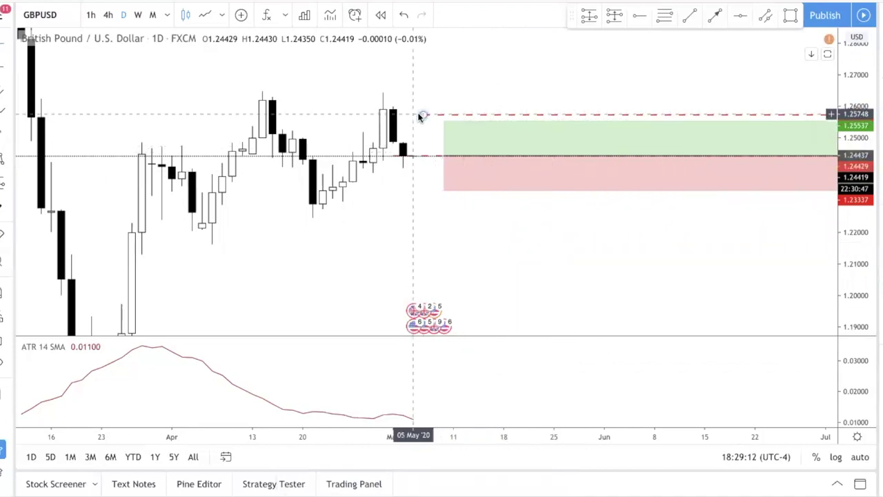
# Lower the upper horizontal ray to the target at about 1.25543 and add another ray at the stop, at about 1.23311
pyautogui.moveTo(422, 114); pyautogui.dragTo(424, 121)
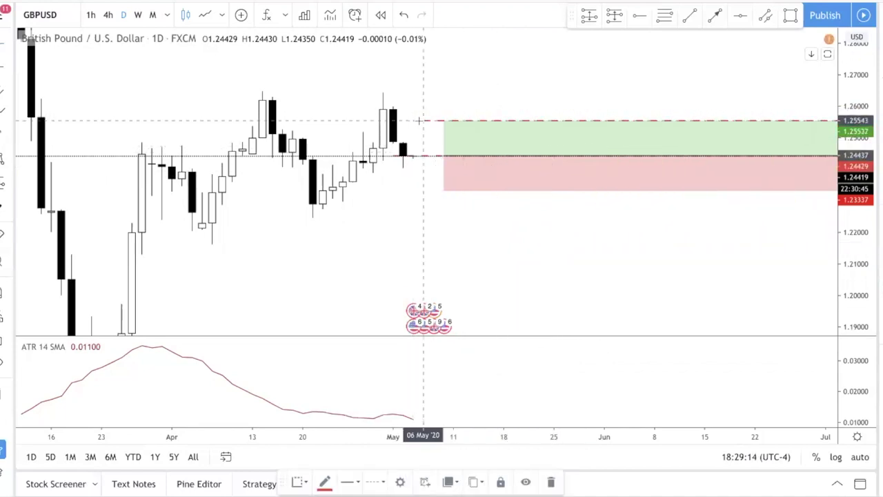
pyautogui.click(636, 15)
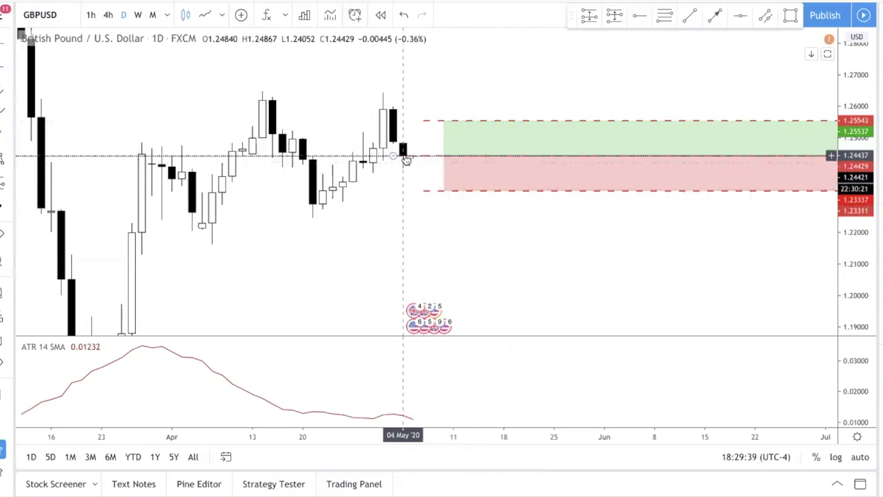
# Delete the Long Position drawing, leaving the three horizontal rays on the chart
pyautogui.scroll(2, 407, 158)
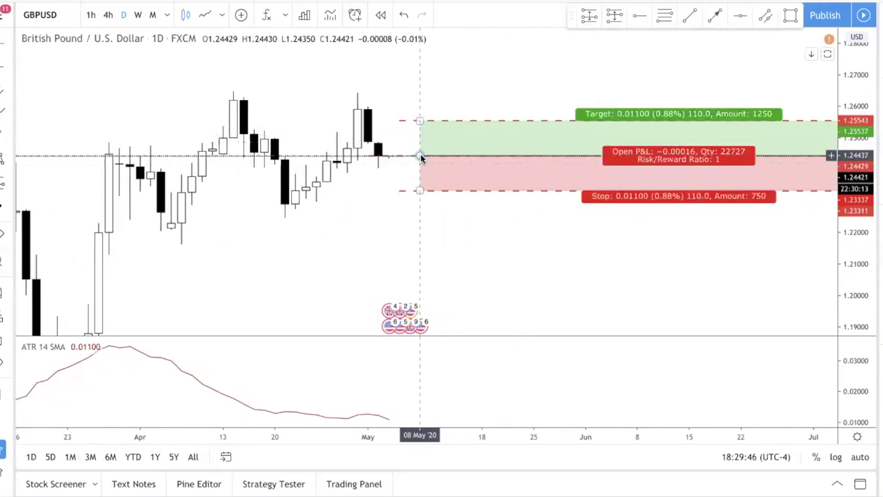
pyautogui.write('=')
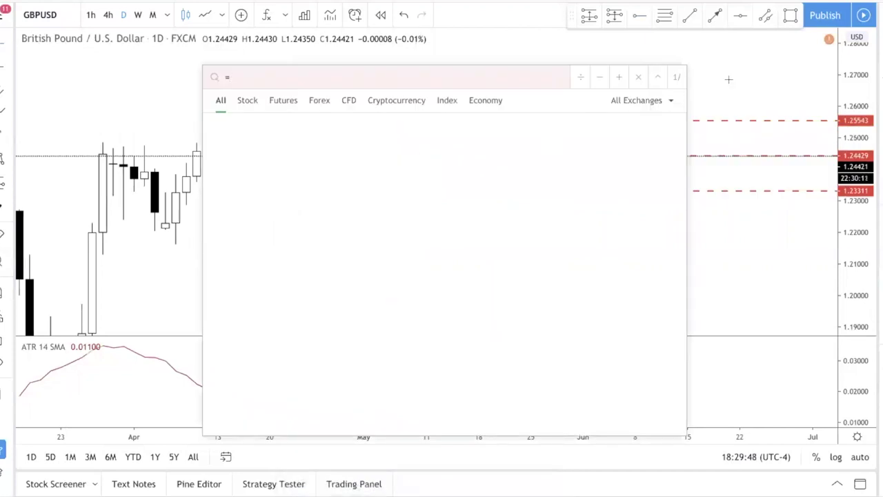
pyautogui.press('Escape')
pyautogui.click(412, 158)
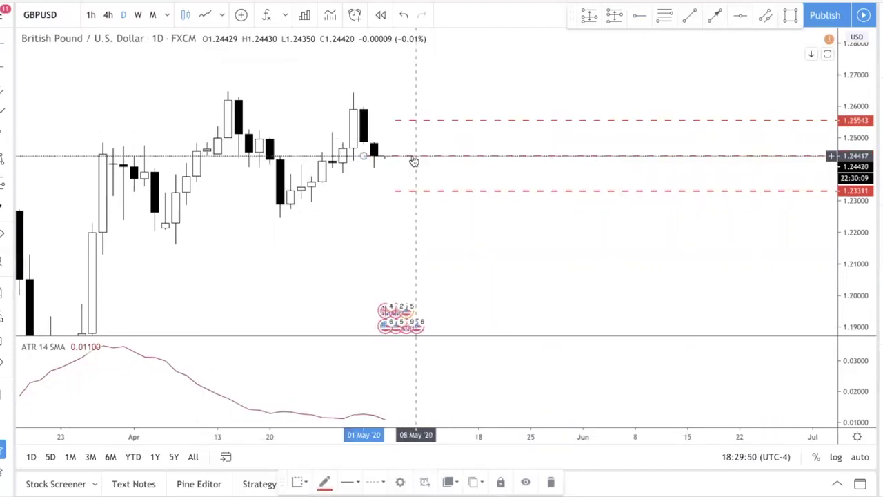
pyautogui.click(442, 252)
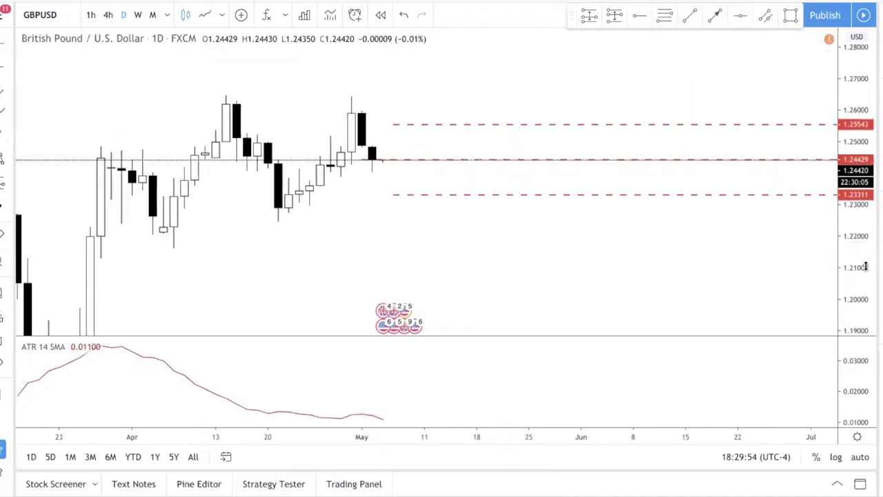
# Draw an arrow from the middle ray up to about 1.25428, and a second one back down to about 1.24517
pyautogui.moveTo(724, 266); pyautogui.dragTo(740, 266)
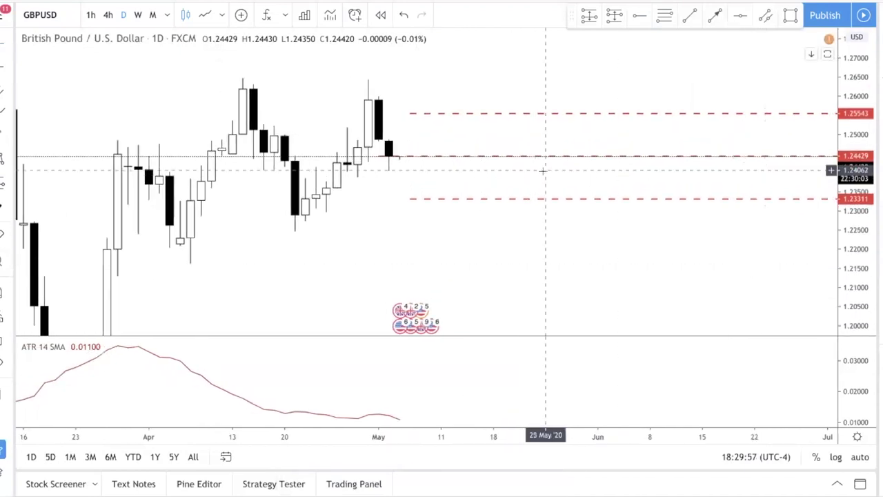
pyautogui.click(714, 21)
pyautogui.moveTo(409, 156)
pyautogui.mouseDown()
pyautogui.moveTo(441, 118)
pyautogui.moveTo(420, 120)
pyautogui.mouseUp()
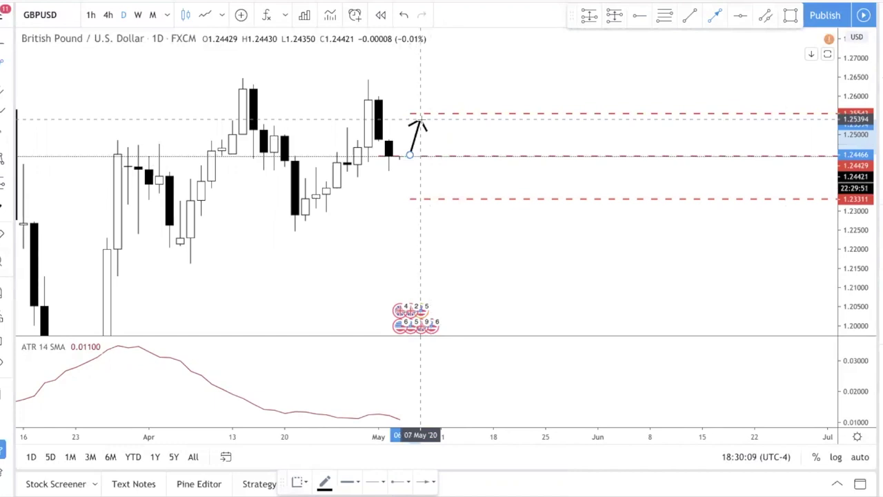
pyautogui.moveTo(420, 118); pyautogui.dragTo(420, 118)
pyautogui.click(711, 23)
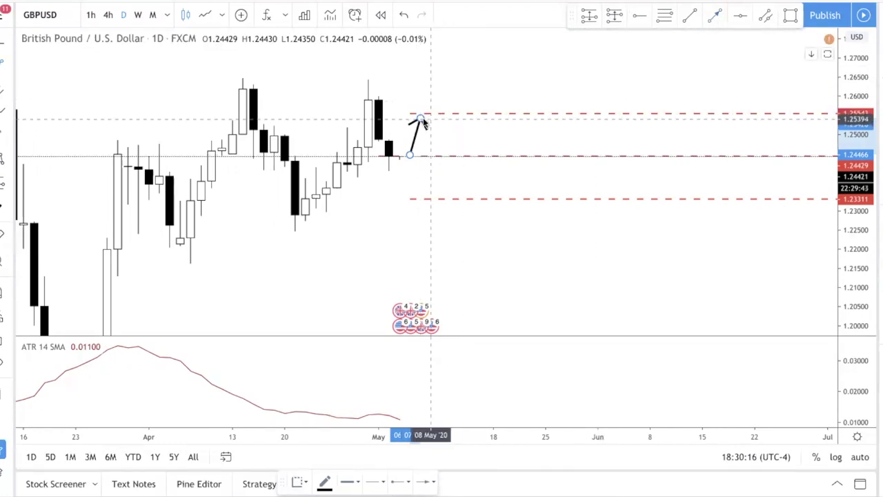
pyautogui.moveTo(431, 117); pyautogui.dragTo(452, 152)
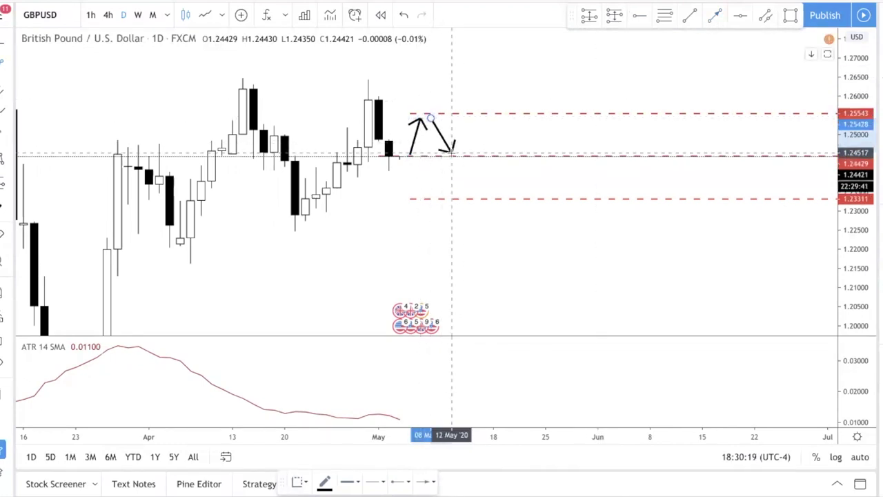
# Draw an arrow from the middle ray down to about 1.23404, and another from about 1.23454 up to about 1.25343
pyautogui.click(712, 24)
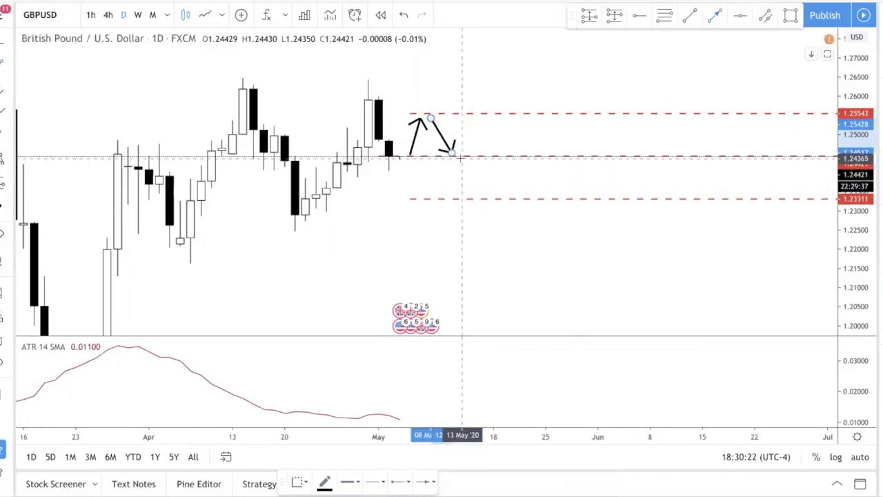
pyautogui.moveTo(464, 152)
pyautogui.mouseDown()
pyautogui.moveTo(483, 150)
pyautogui.moveTo(483, 195)
pyautogui.mouseUp()
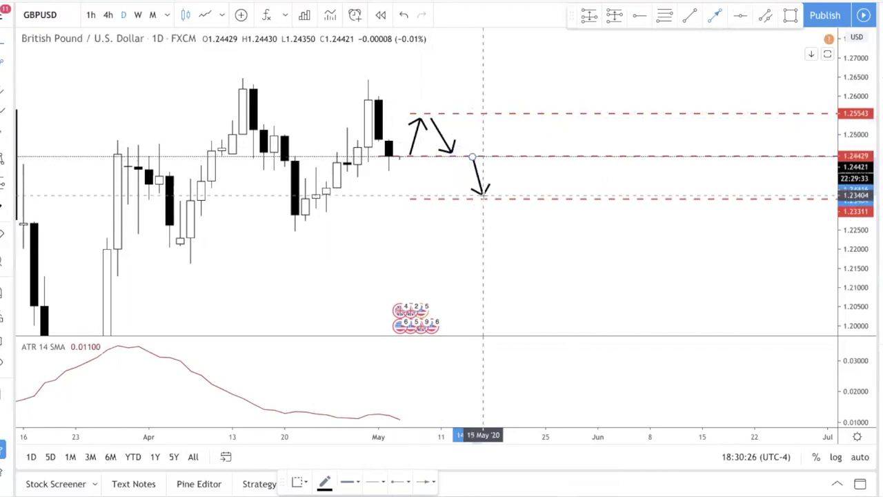
pyautogui.click(711, 16)
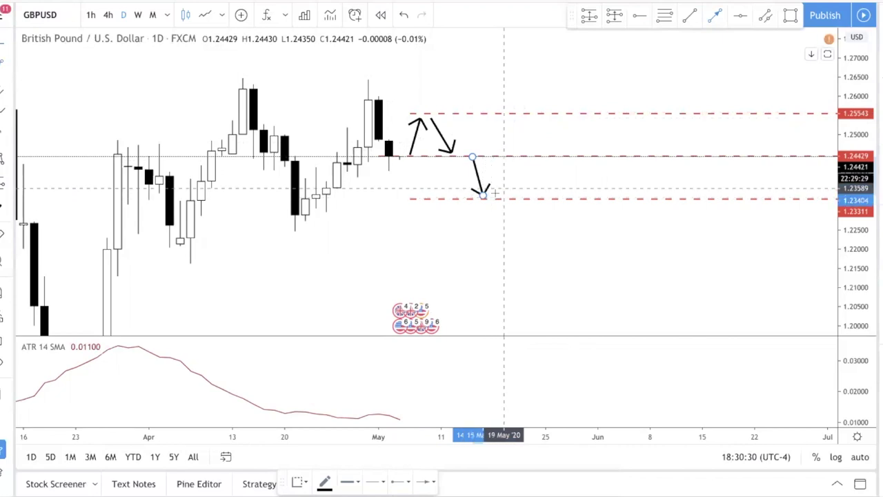
pyautogui.moveTo(496, 193); pyautogui.dragTo(514, 122)
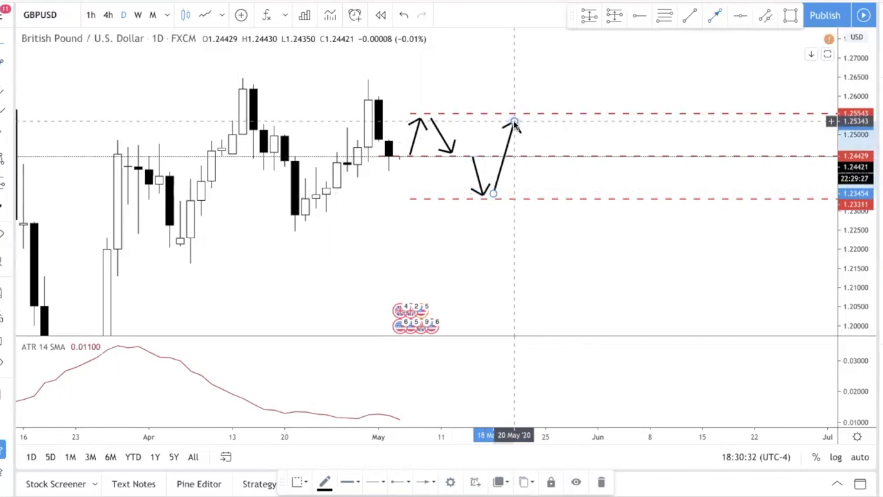
# Remove all four price path arrows from the chart
pyautogui.hotkey('ctrl', 'z')
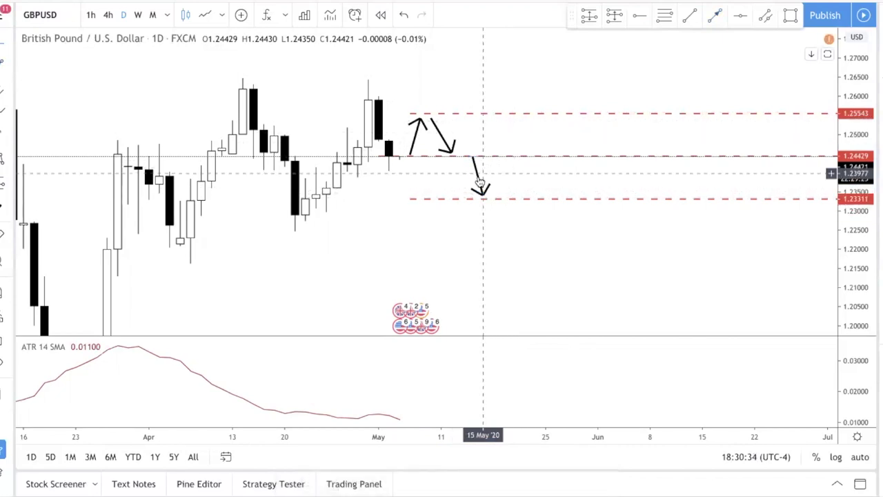
pyautogui.press('Delete')
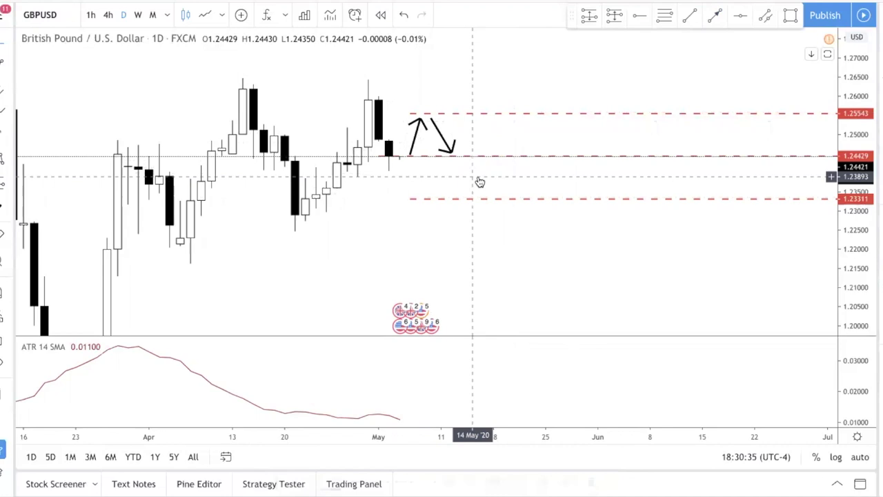
pyautogui.click(442, 138)
pyautogui.press('Delete')
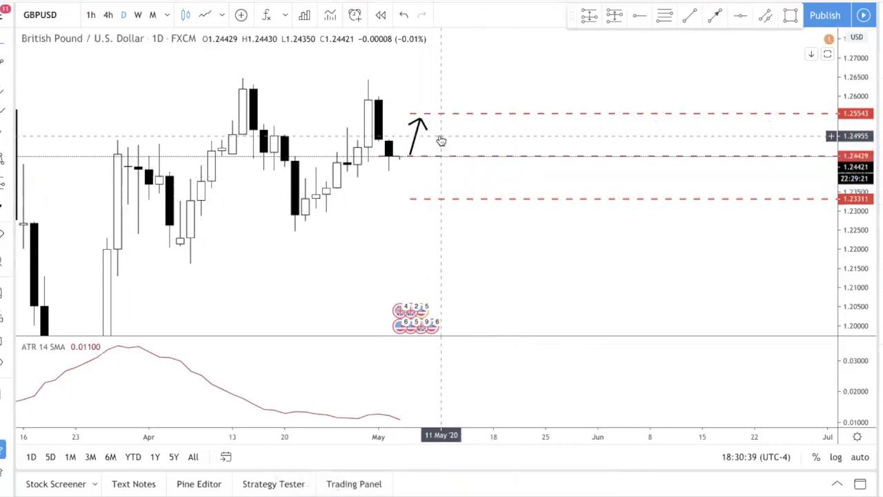
pyautogui.click(413, 136)
pyautogui.press('Delete')
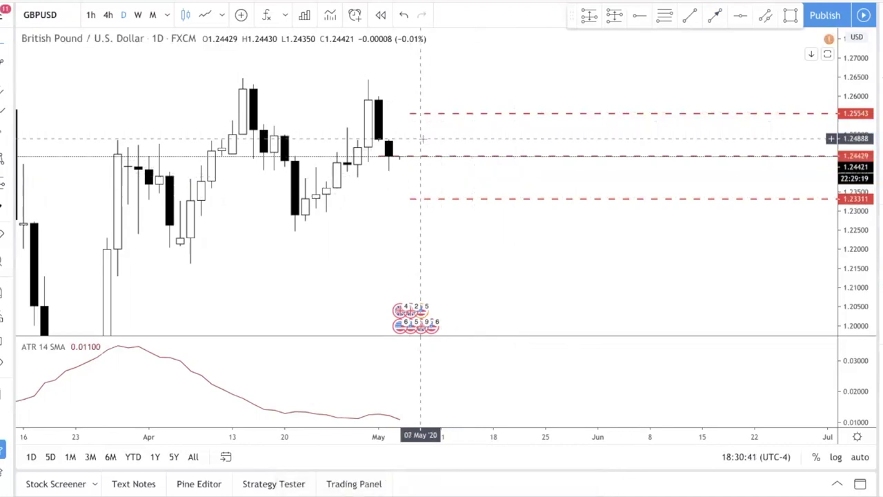
# Examine the ATR indicator's length and smoothing inputs, then close its settings without changing them
pyautogui.moveTo(356, 244); pyautogui.dragTo(528, 247)
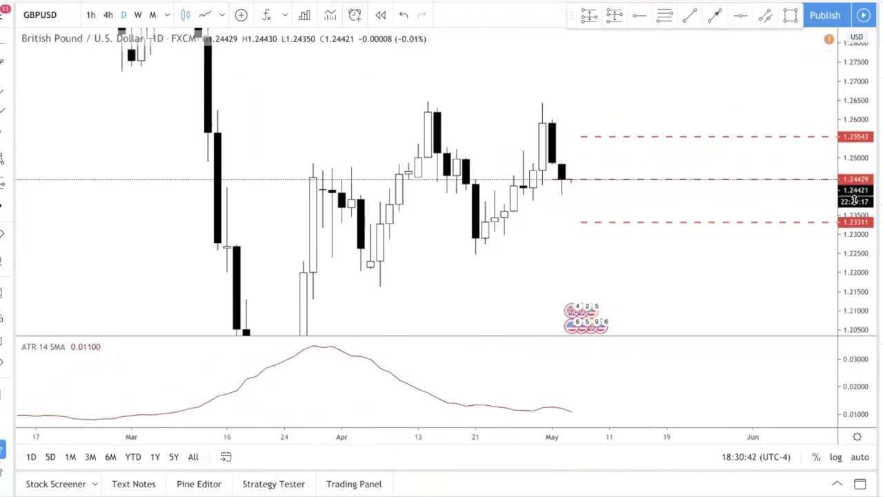
pyautogui.moveTo(854, 200); pyautogui.dragTo(854, 297)
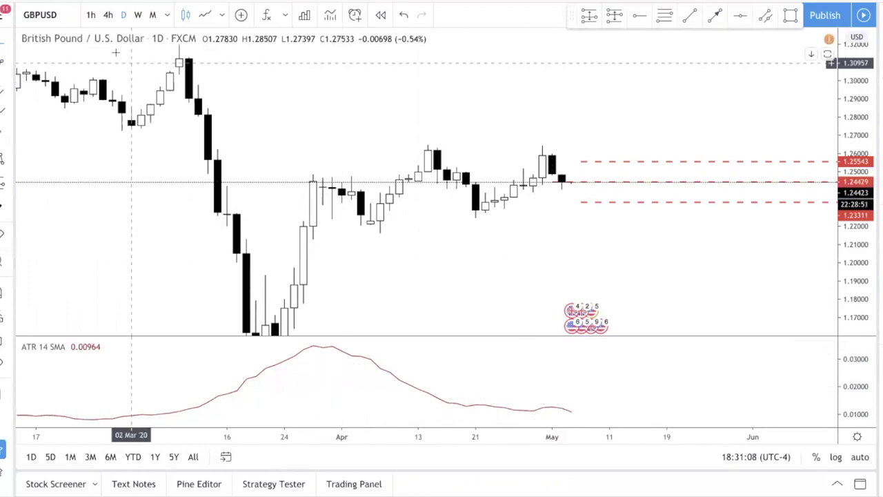
pyautogui.click(99, 347)
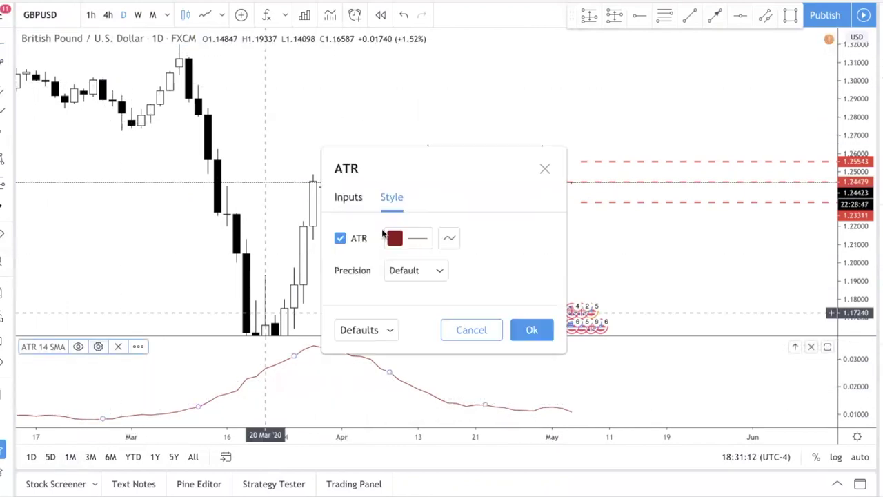
pyautogui.click(350, 198)
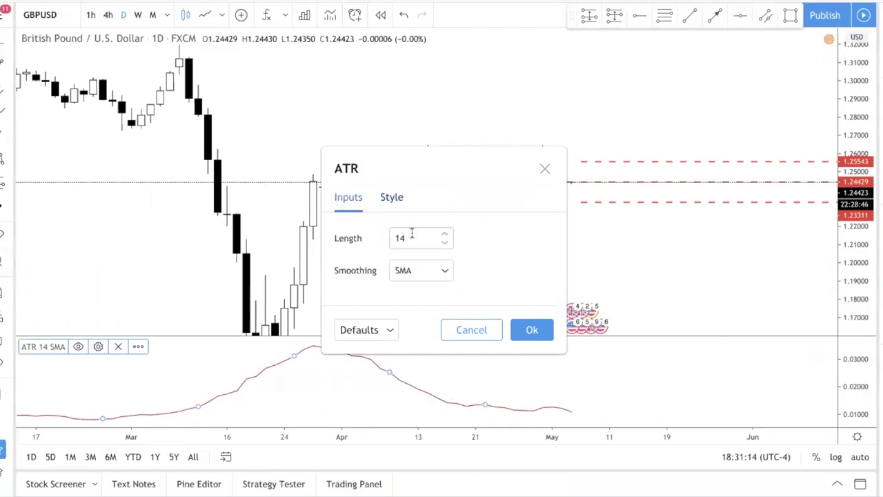
pyautogui.click(546, 168)
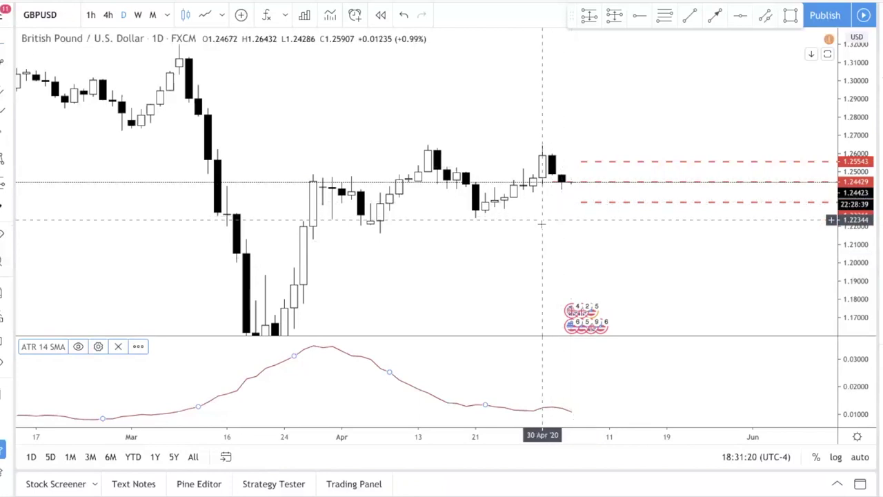
# Mark the 30 April candle's high-to-low range with a grey vertical bar from about 1.265 down to about 1.2425
pyautogui.scroll(2, 540, 223)
pyautogui.moveTo(514, 253); pyautogui.dragTo(548, 254)
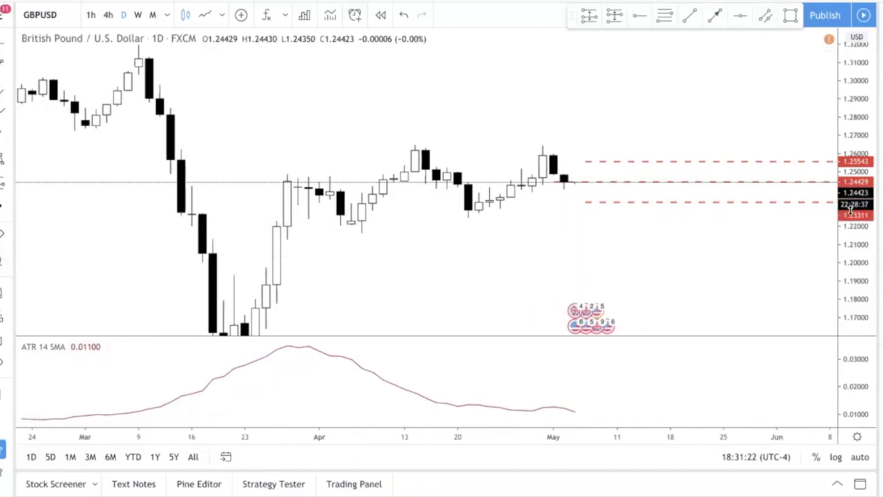
pyautogui.moveTo(850, 210); pyautogui.dragTo(850, 200)
pyautogui.moveTo(587, 223); pyautogui.dragTo(575, 180)
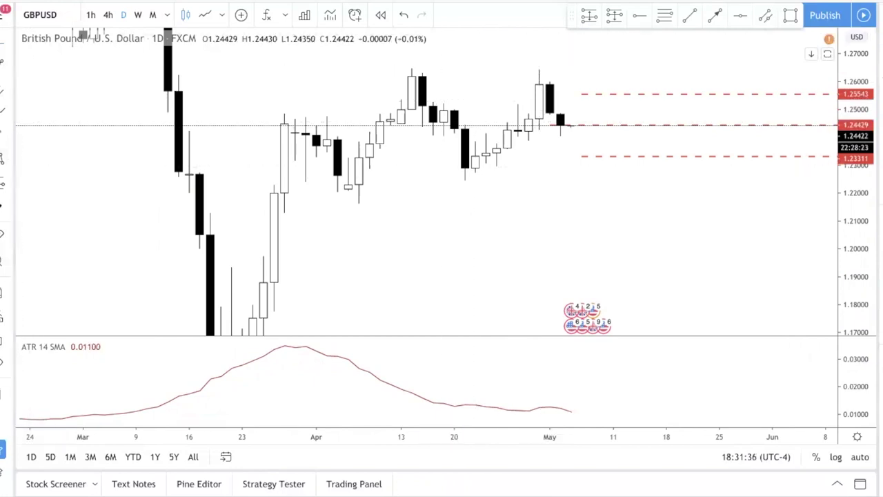
pyautogui.click(765, 14)
pyautogui.moveTo(544, 67); pyautogui.dragTo(545, 131)
pyautogui.click(545, 142)
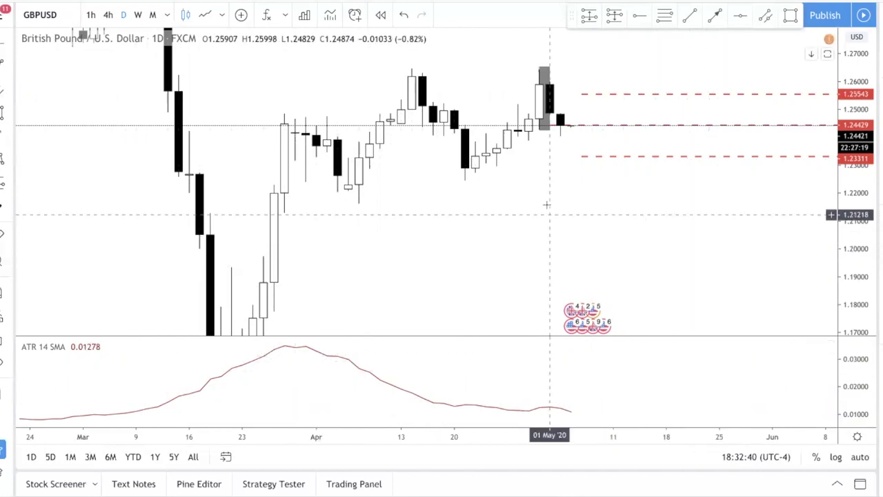
pyautogui.moveTo(88, 347)
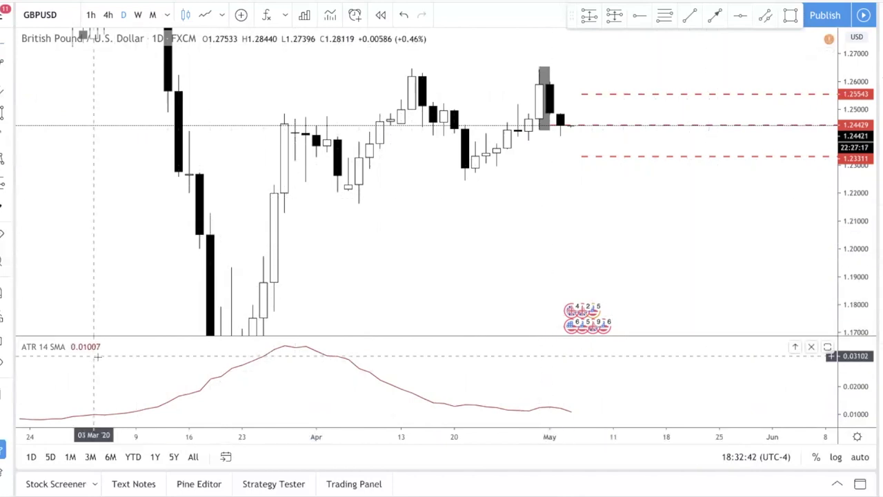